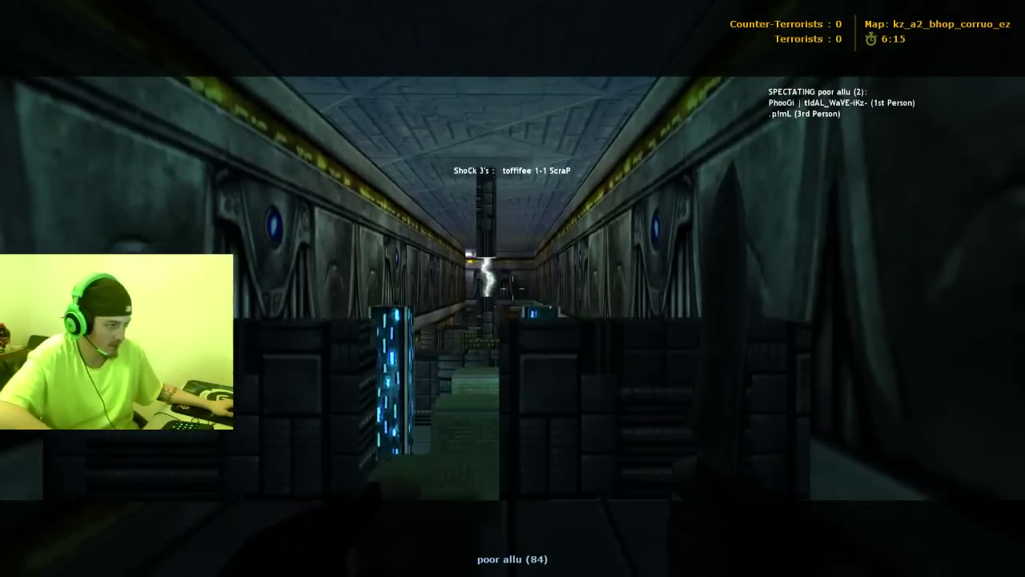
# Switch to another spectated player and check the scoreboard while kz_wsp_1337block loads
pyautogui.click(512, 288)
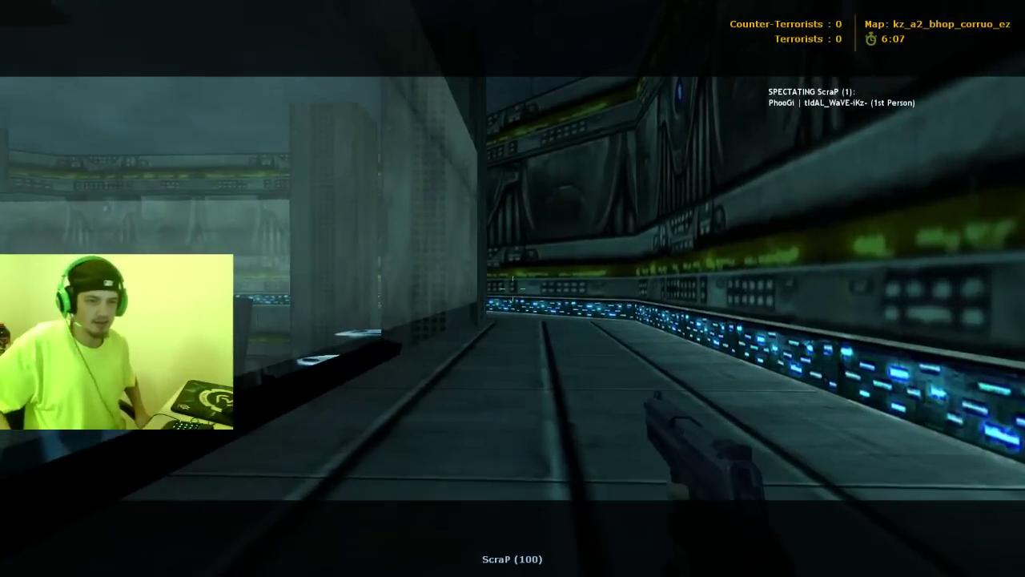
pyautogui.press('Tab')
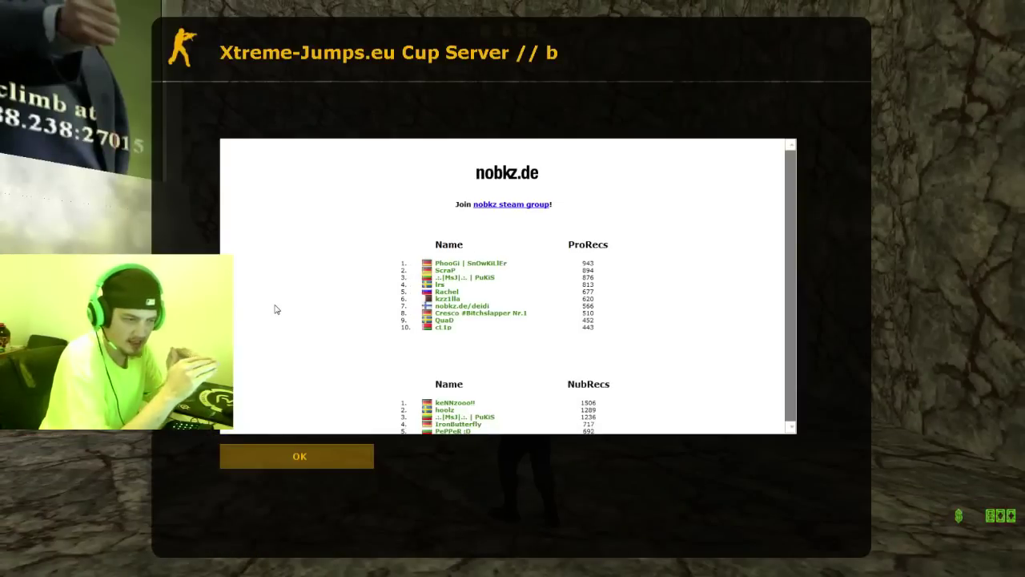
# Dismiss the server welcome page and join as a first-person spectator
pyautogui.press('Return')
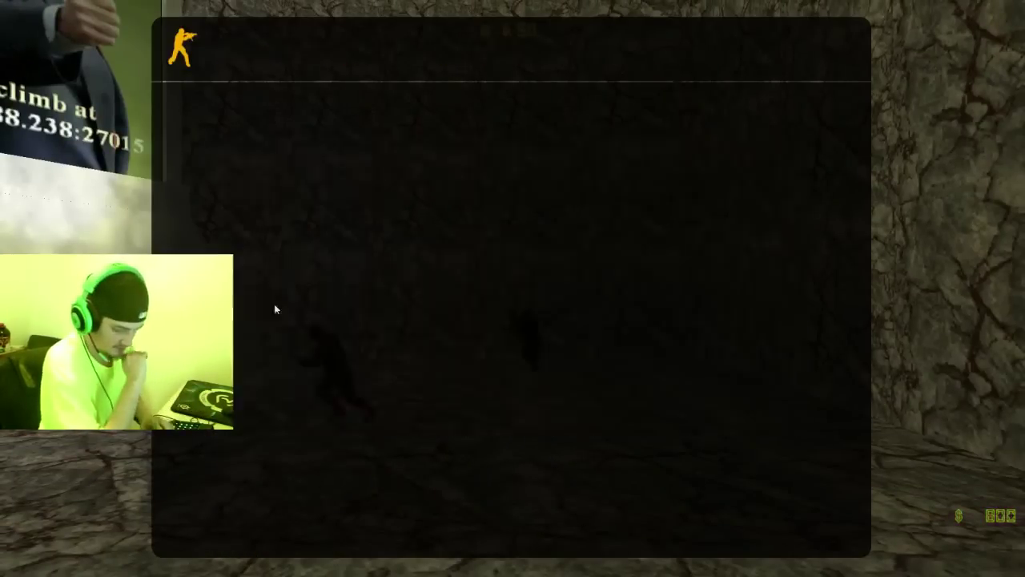
pyautogui.click(277, 309)
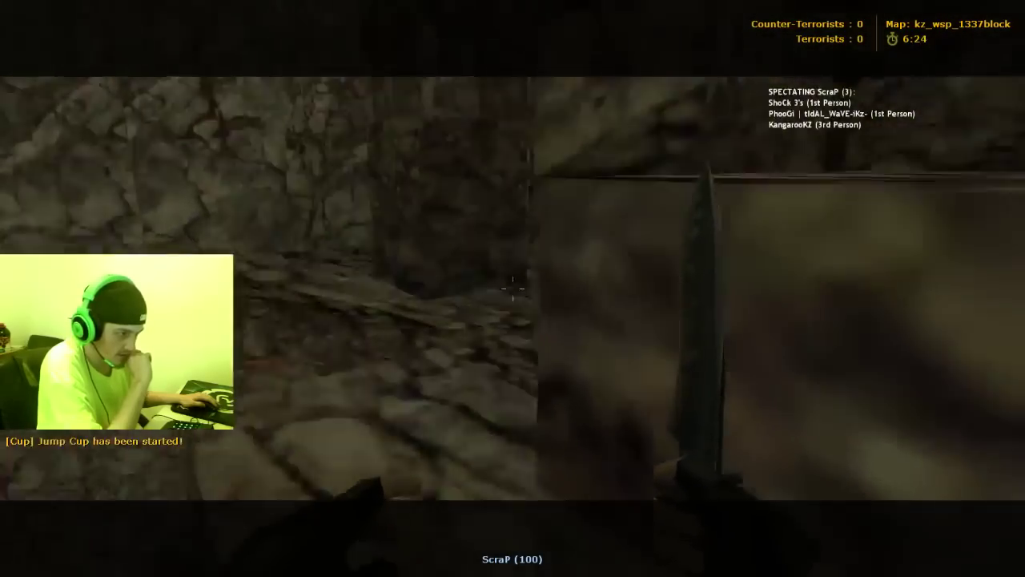
# Swap the camera between the two leading racers, finishing on poor allu
pyautogui.click(513, 288)
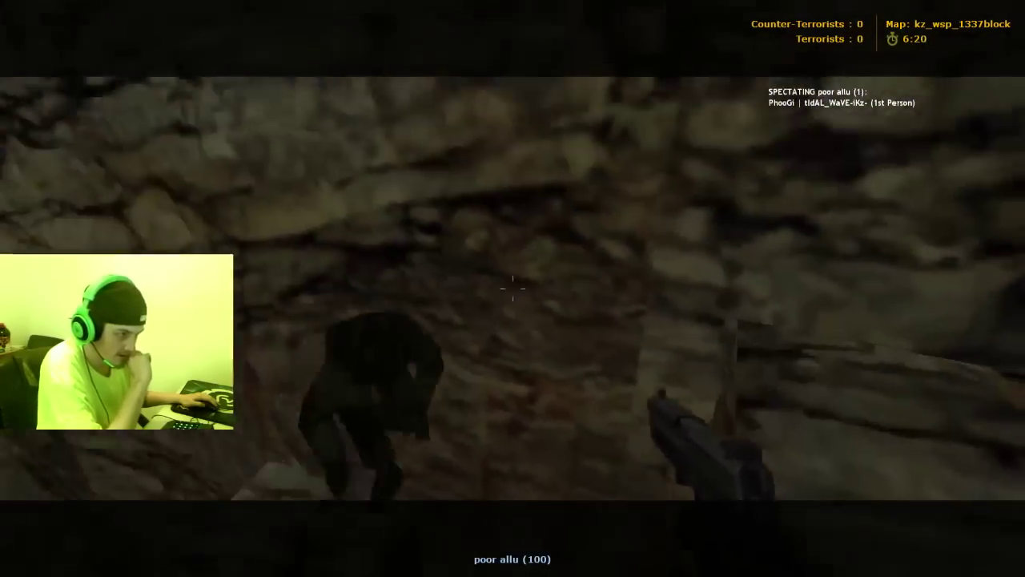
pyautogui.click(512, 288)
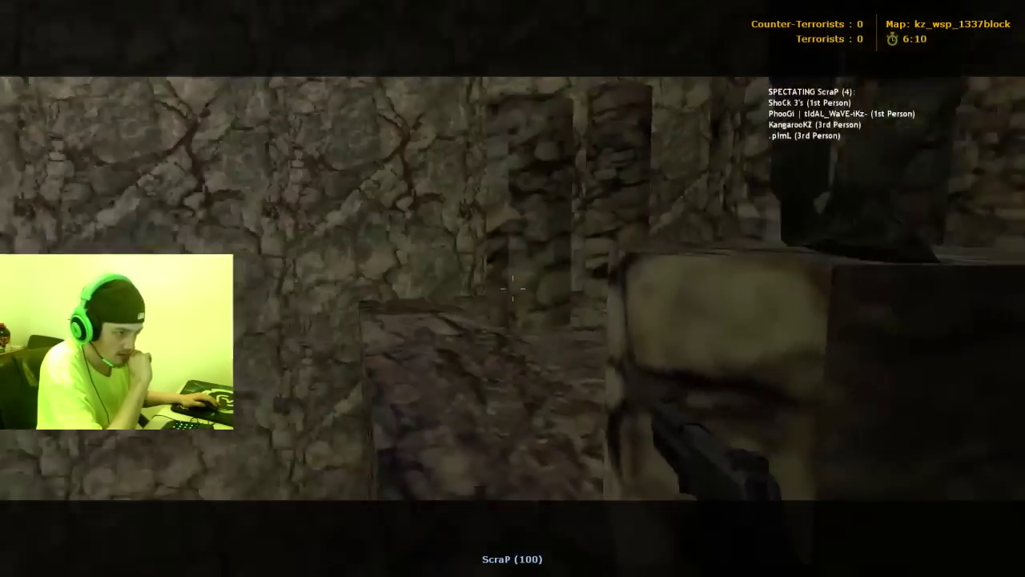
pyautogui.click(512, 288)
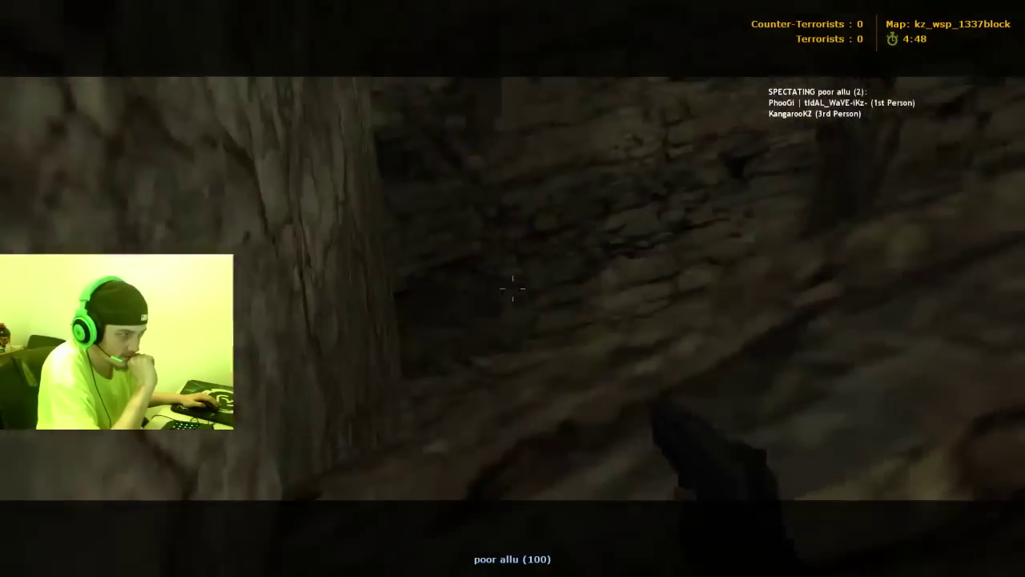
# Alternate between both racers, ending on poor allu with about 3:09 left
pyautogui.click(512, 288)
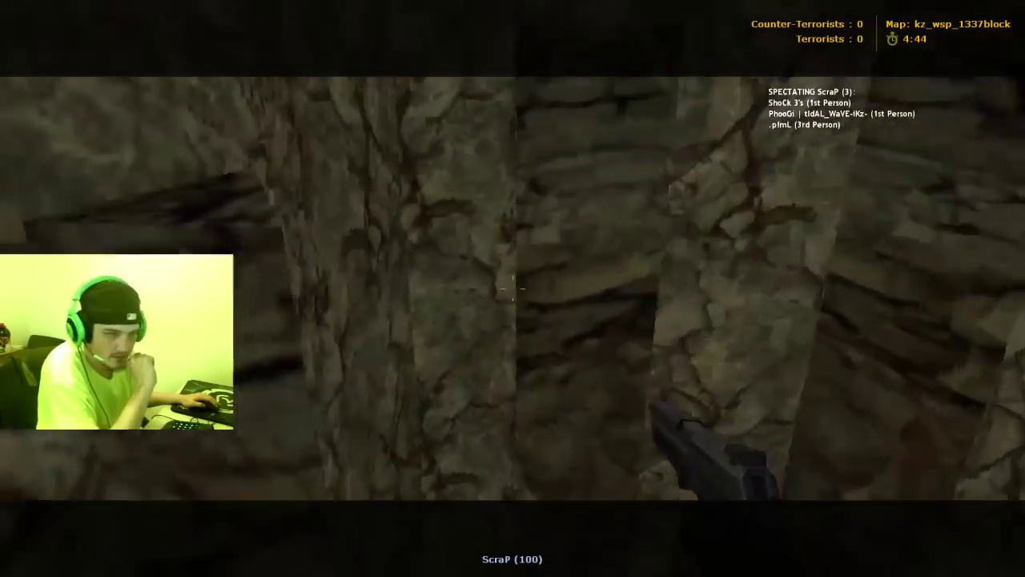
pyautogui.click(513, 288)
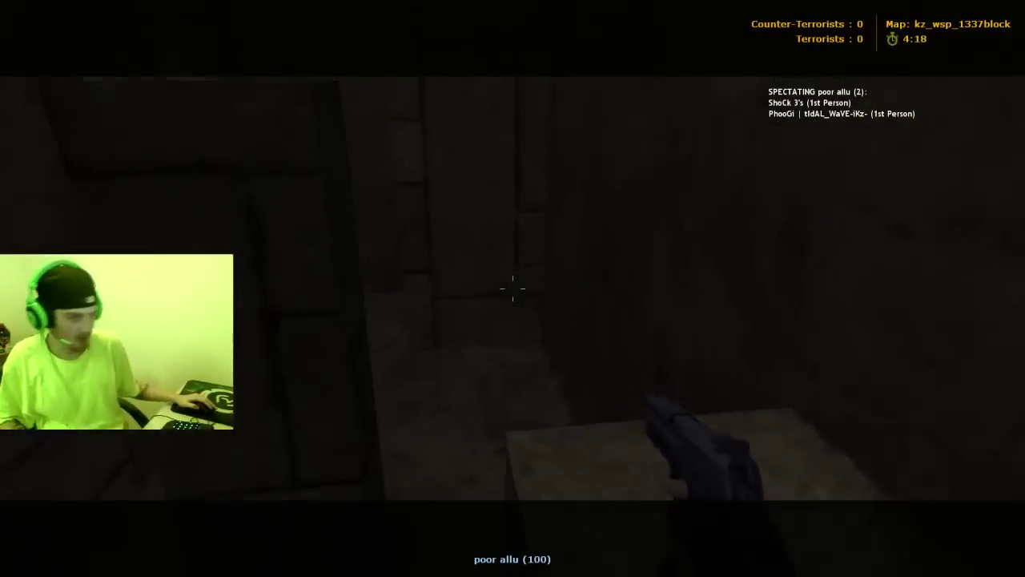
pyautogui.click(513, 288)
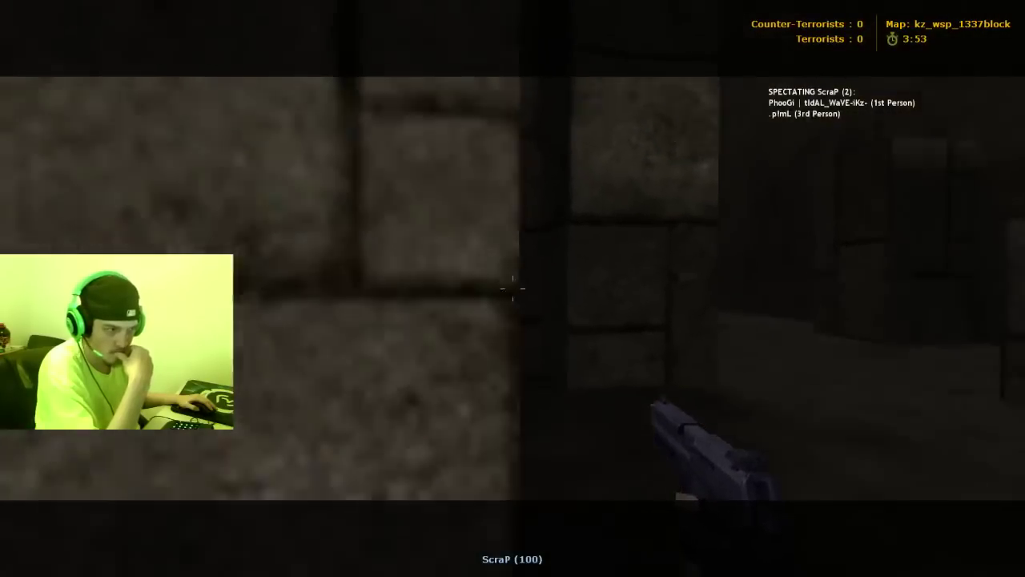
pyautogui.press('space')
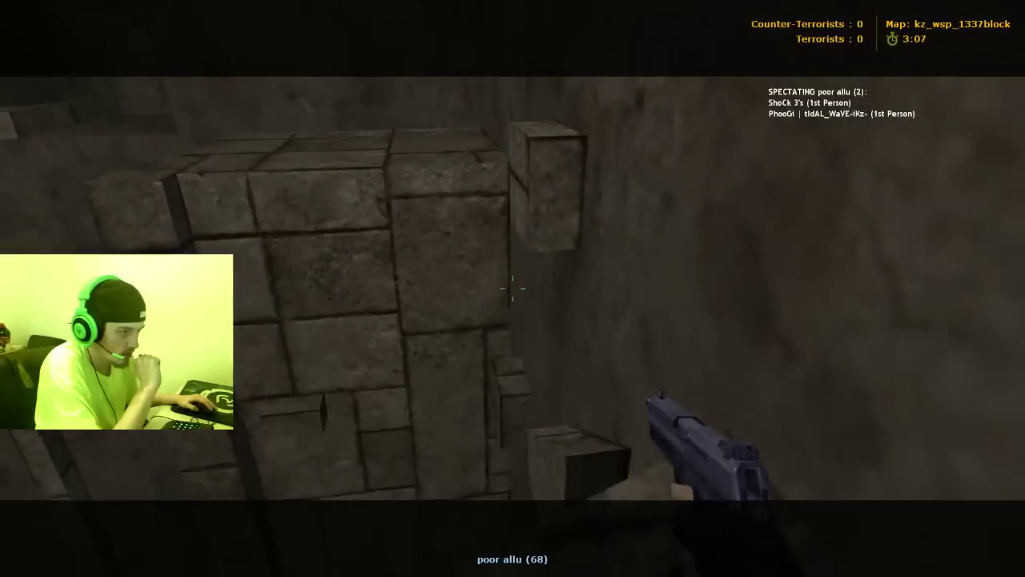
# Alternate between poor allu and ScraP, ending on ScraP with 1:33 left
pyautogui.click(513, 288)
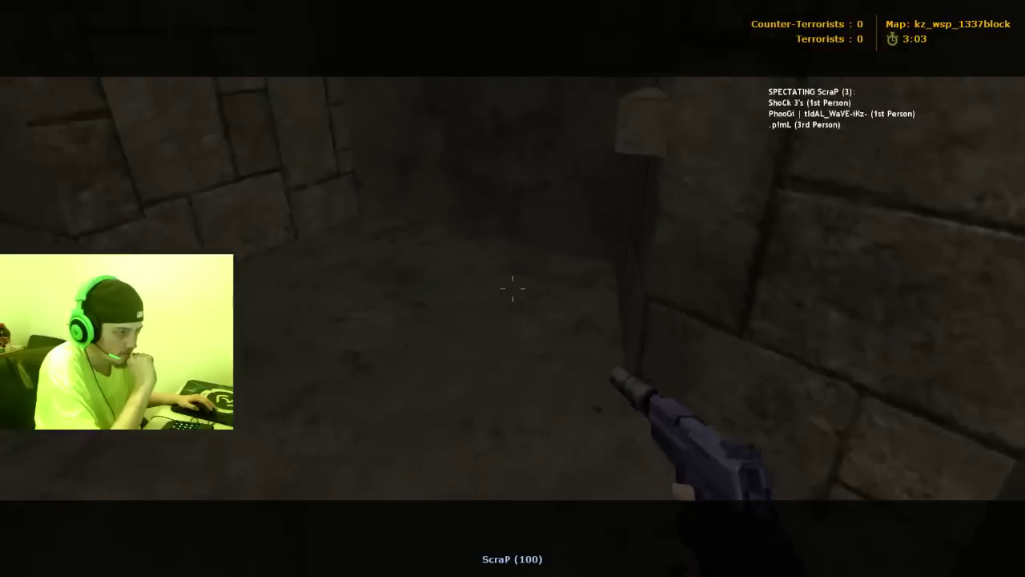
pyautogui.click(513, 289)
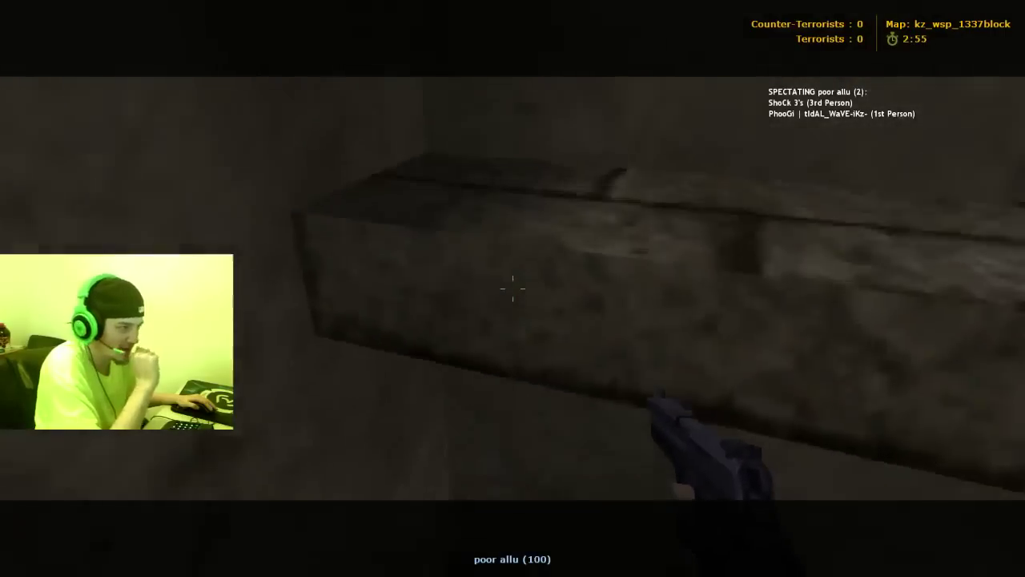
pyautogui.click(513, 289)
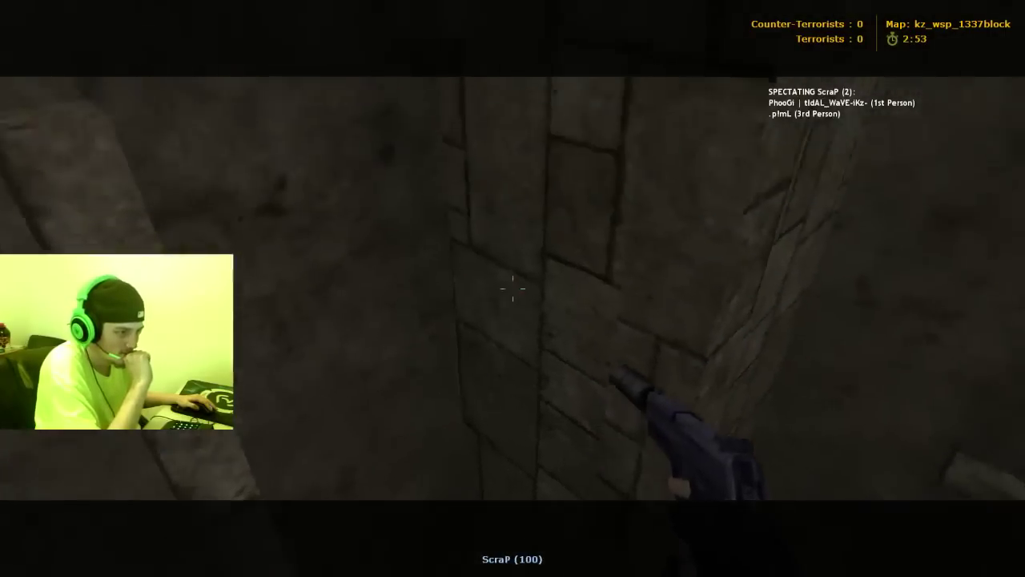
pyautogui.click(512, 288)
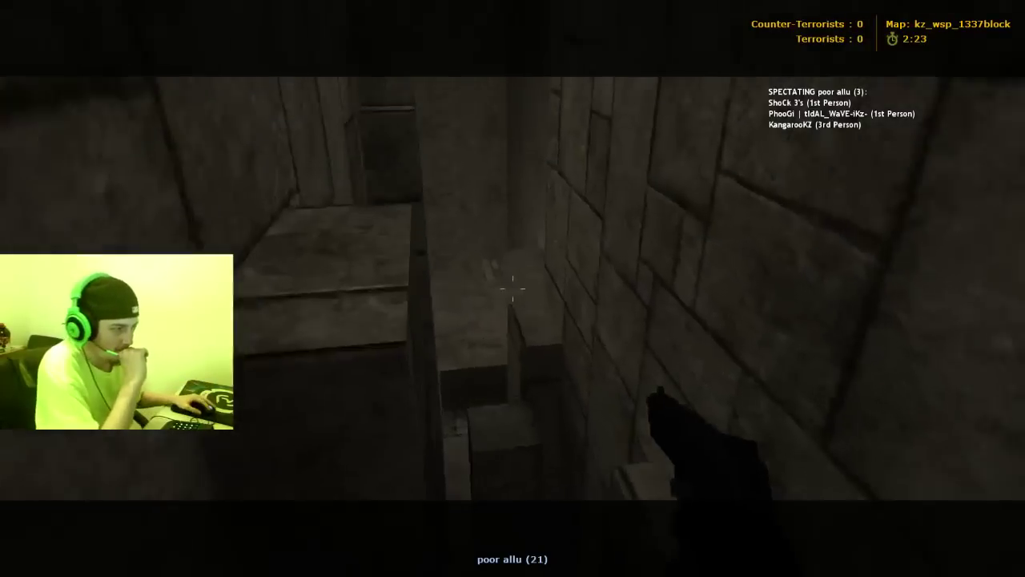
pyautogui.click(513, 288)
pyautogui.click(512, 289)
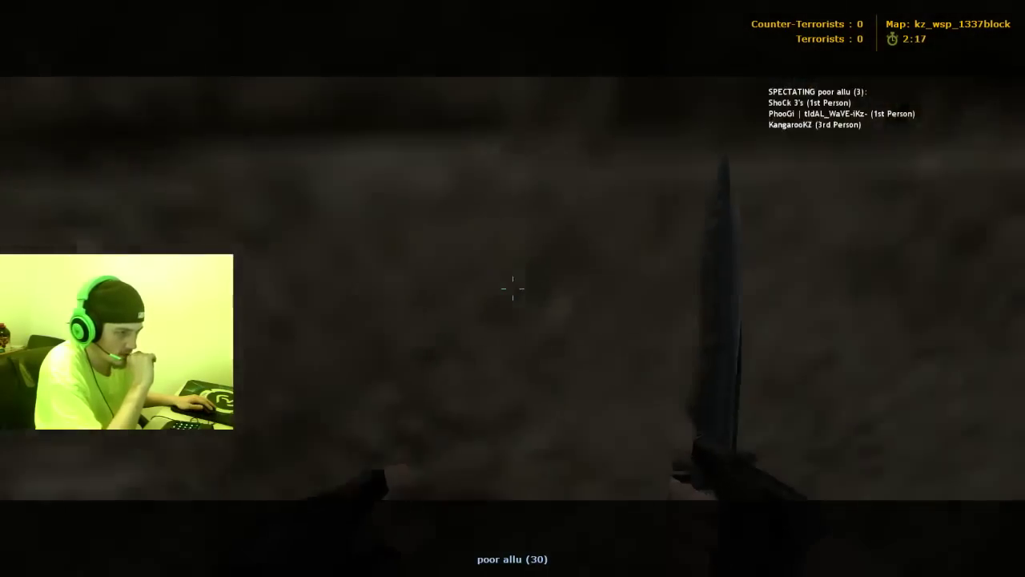
pyautogui.click(513, 288)
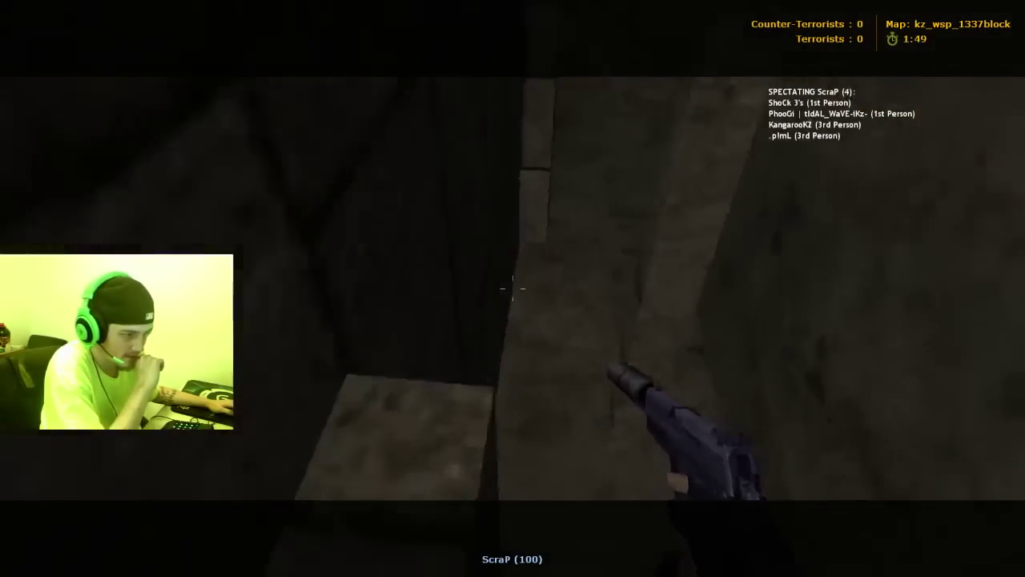
pyautogui.click(512, 288)
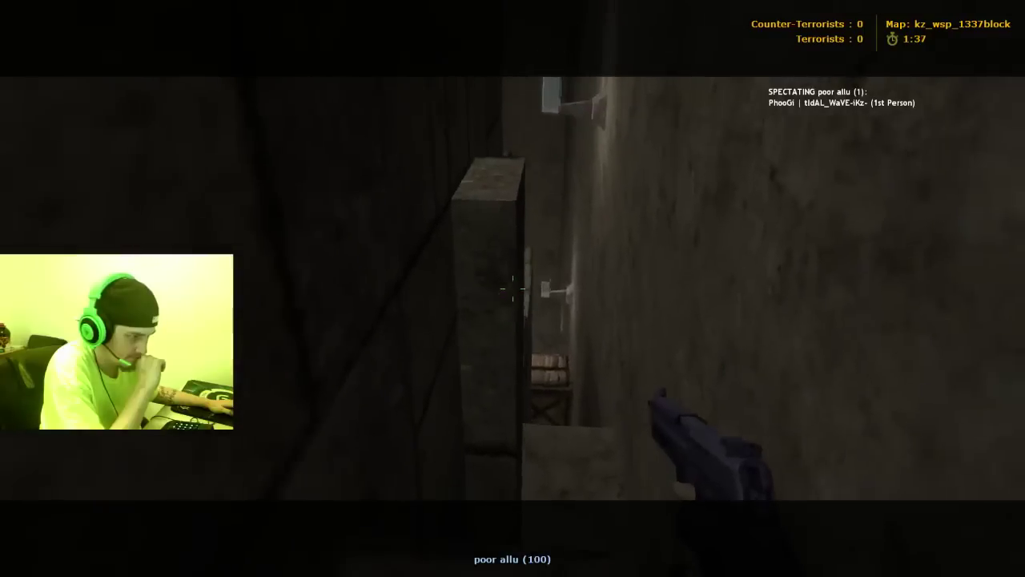
pyautogui.click(512, 289)
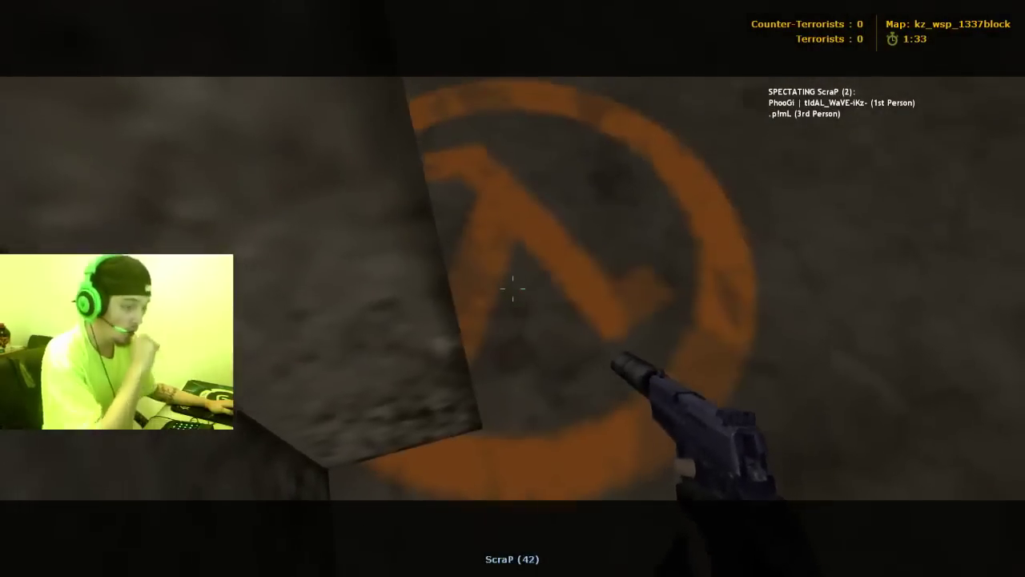
# Switch to poor allu and watch until '[Cup] Jump Cup has ended' appears
pyautogui.click(512, 288)
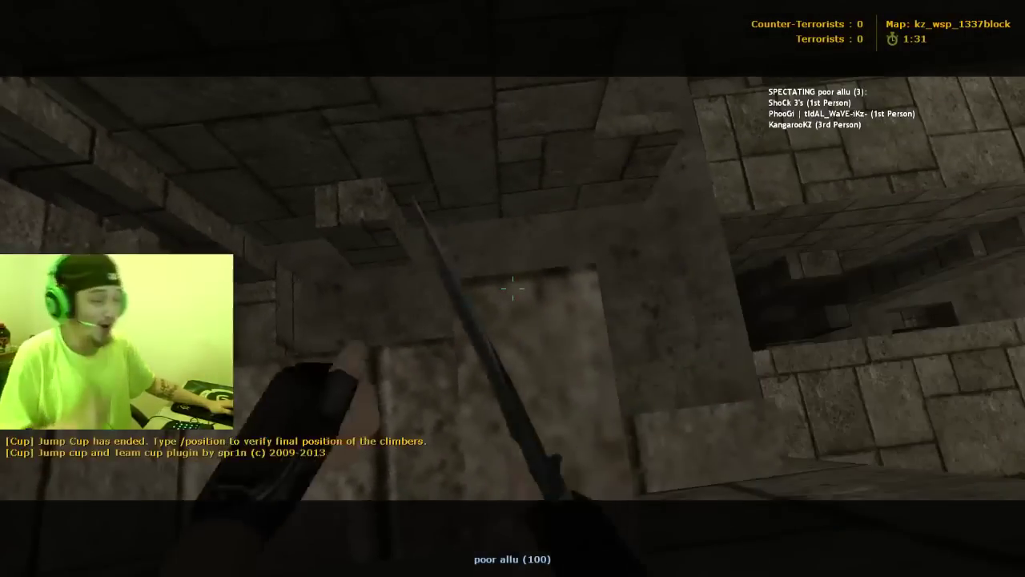